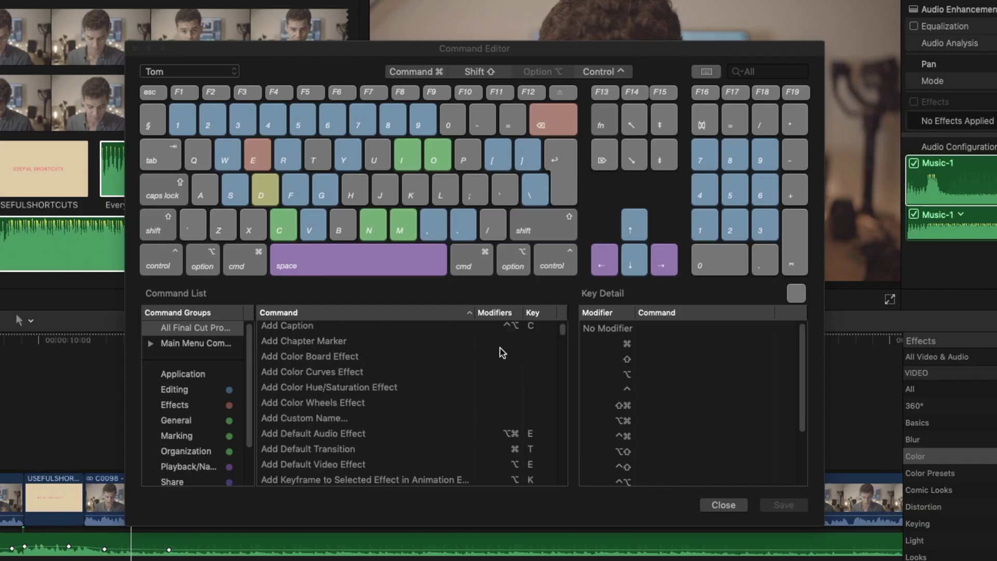
Fit the whole project in the timeline, zoom back in at the playhead near 1:50, and play briefly.
{"action": "scroll", "coordinate": [500, 352], "scroll_direction": "down", "scroll_amount": 20}
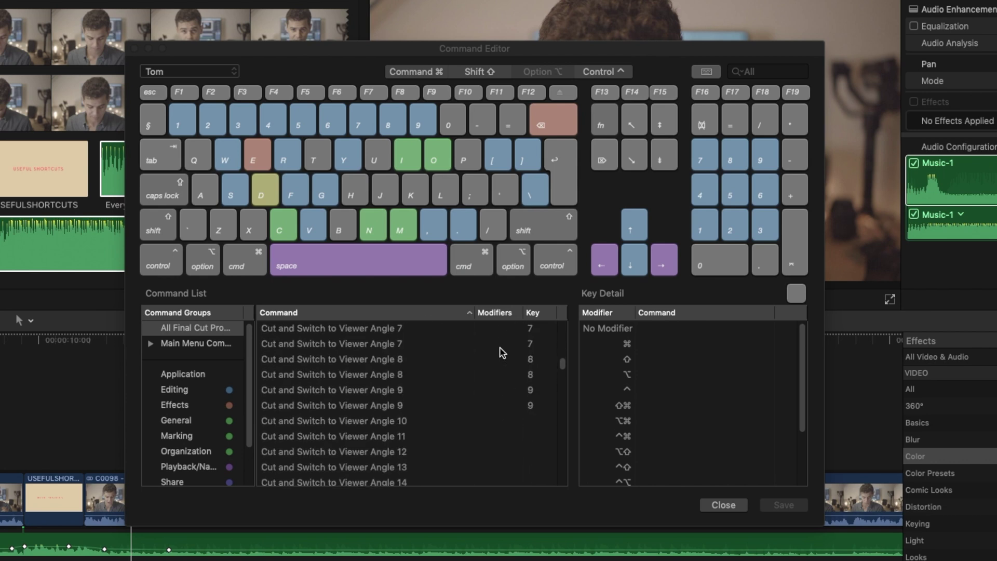
{"action": "scroll", "coordinate": [500, 352], "scroll_direction": "down", "scroll_amount": 20}
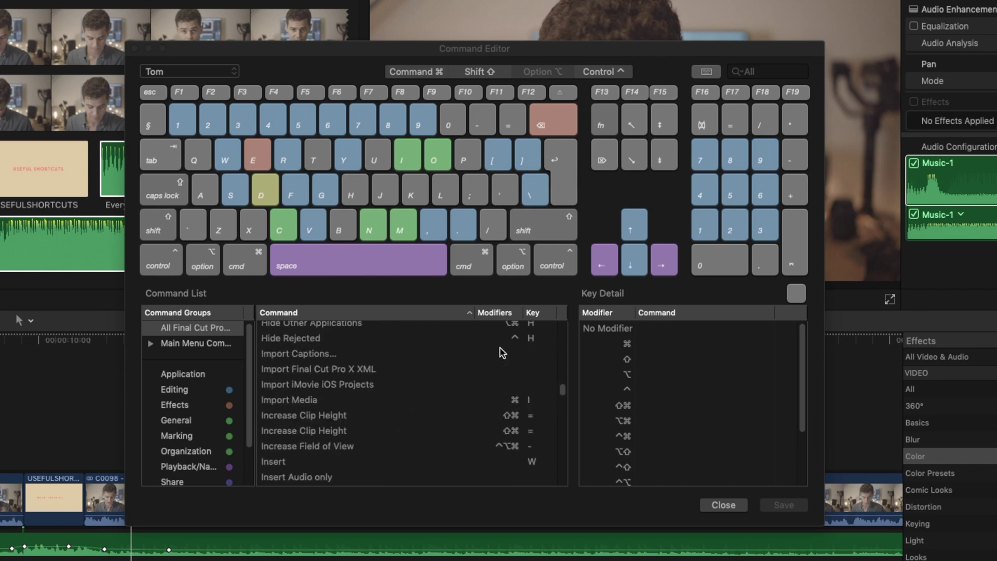
{"action": "scroll", "coordinate": [500, 351], "scroll_direction": "down", "scroll_amount": 20}
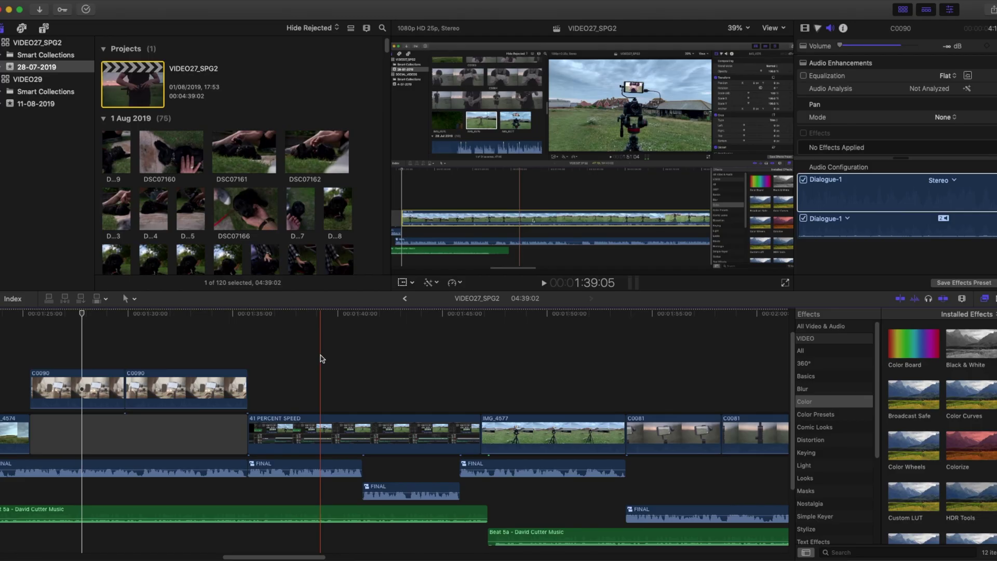
{"action": "key", "text": "shift+z"}
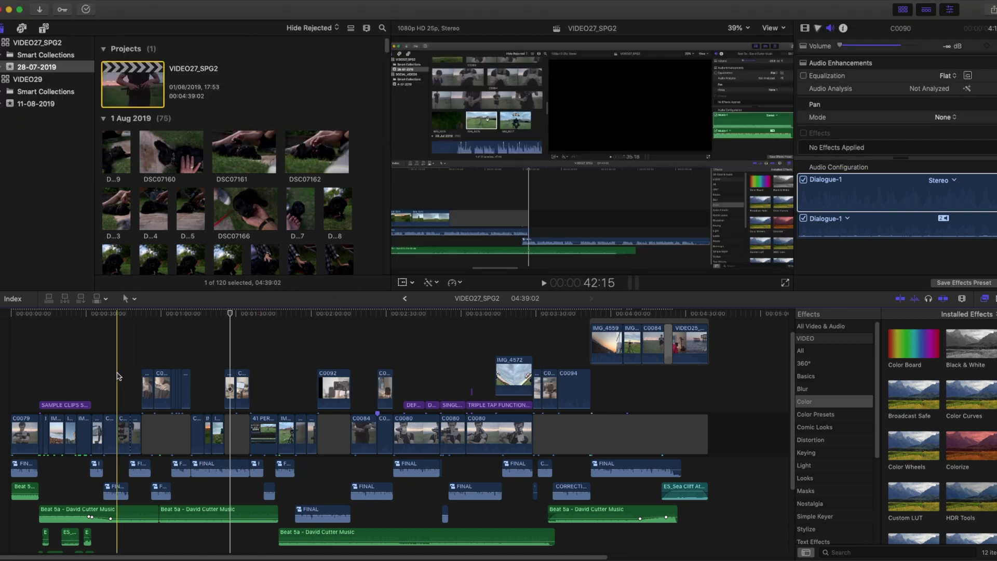
{"action": "key", "text": "super+equal"}
{"action": "key", "text": "super+equal"}
{"action": "key", "text": "super+equal"}
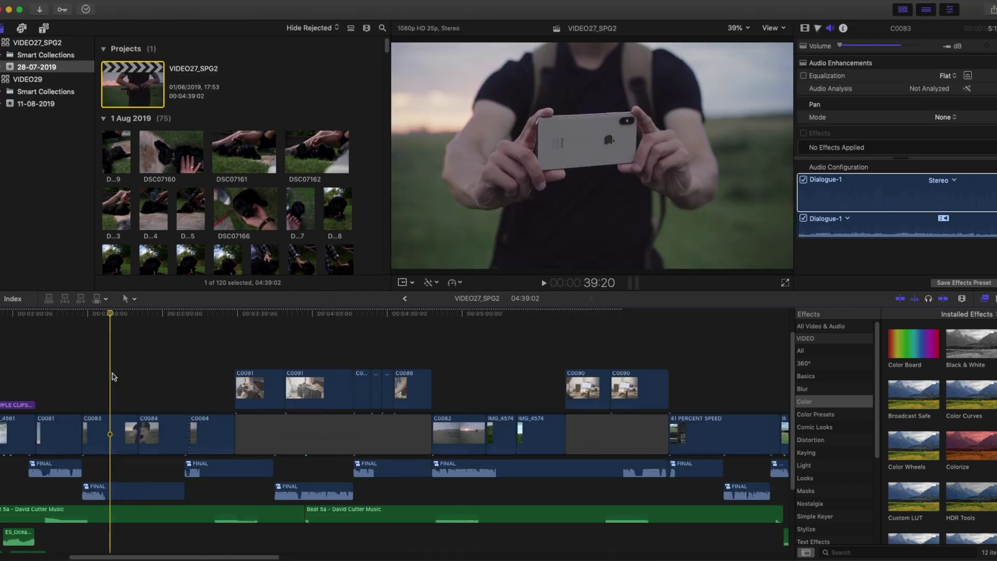
{"action": "key", "text": "space"}
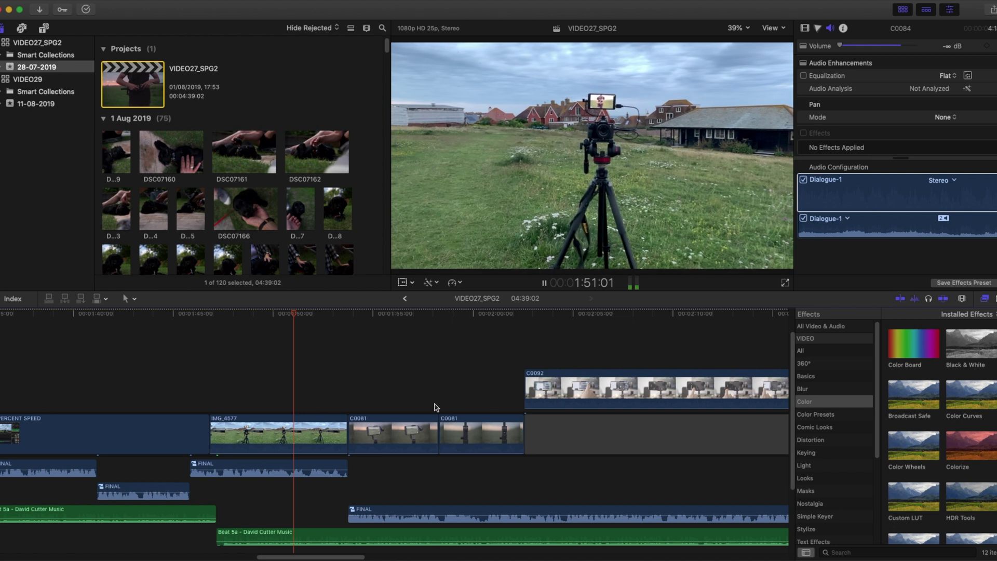
{"action": "key", "text": "space"}
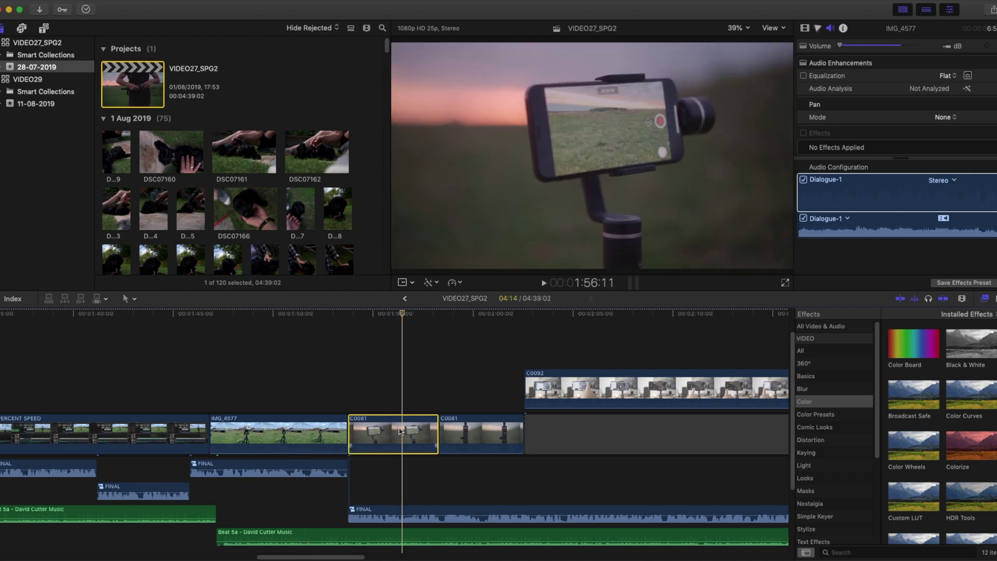
Show the Color Wheels for C0081 and shift the Master wheel's balance slightly.
{"action": "key", "text": "super+6"}
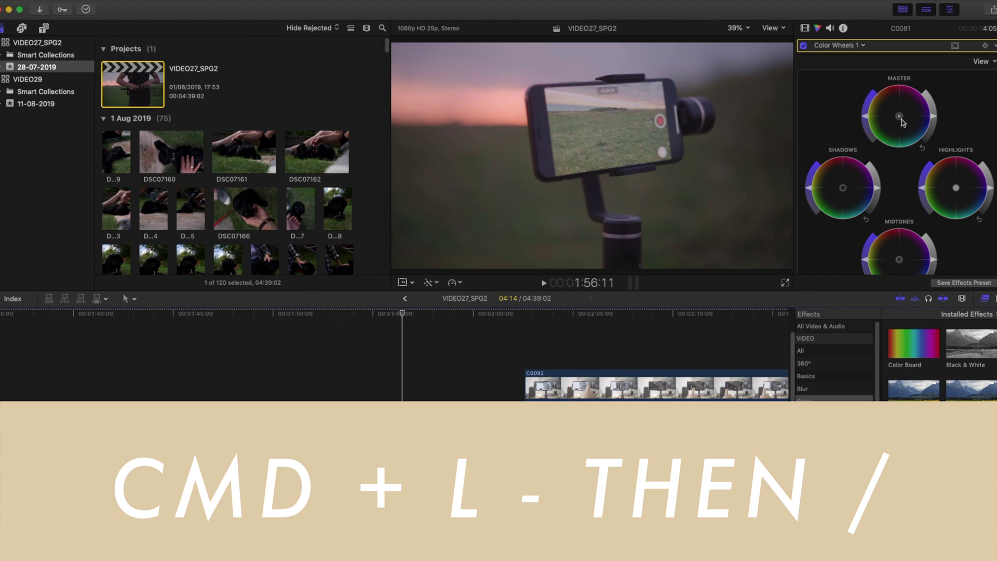
{"action": "left_click", "coordinate": [896, 116]}
{"action": "left_click_drag", "start_coordinate": [915, 126], "coordinate": [907, 126]}
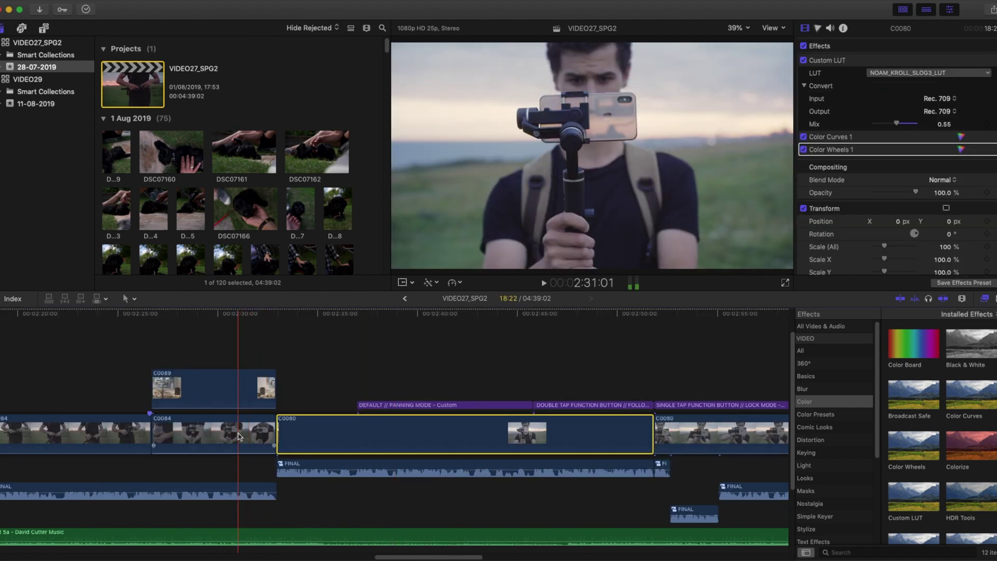
Turn the C0084 piece beneath C0089 into a gap with Shift+Delete, then select the gap.
{"action": "key", "text": "space"}
{"action": "scroll", "coordinate": [237, 442], "scroll_direction": "left", "scroll_amount": 1}
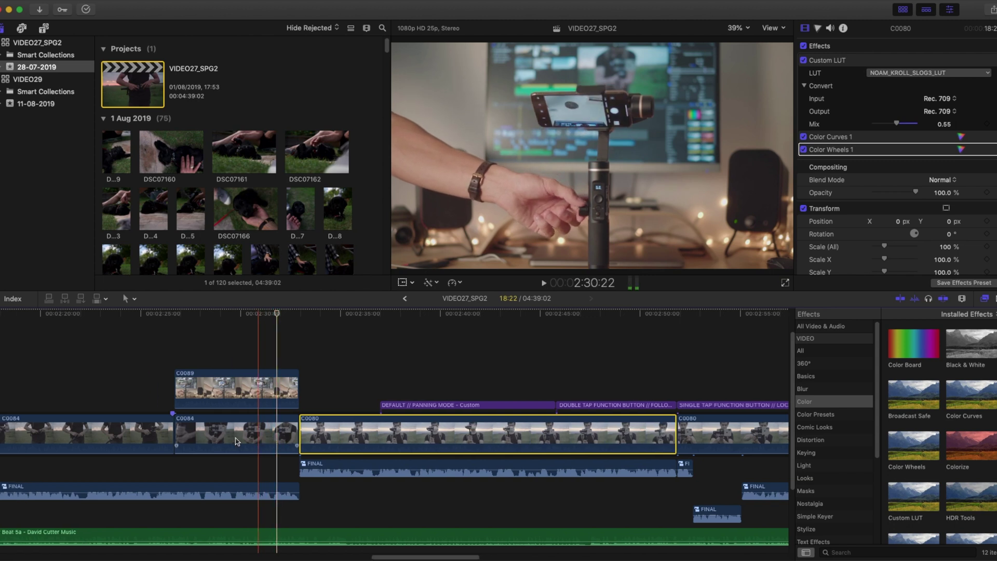
{"action": "scroll", "coordinate": [236, 441], "scroll_direction": "left", "scroll_amount": 5}
{"action": "left_click", "coordinate": [318, 437]}
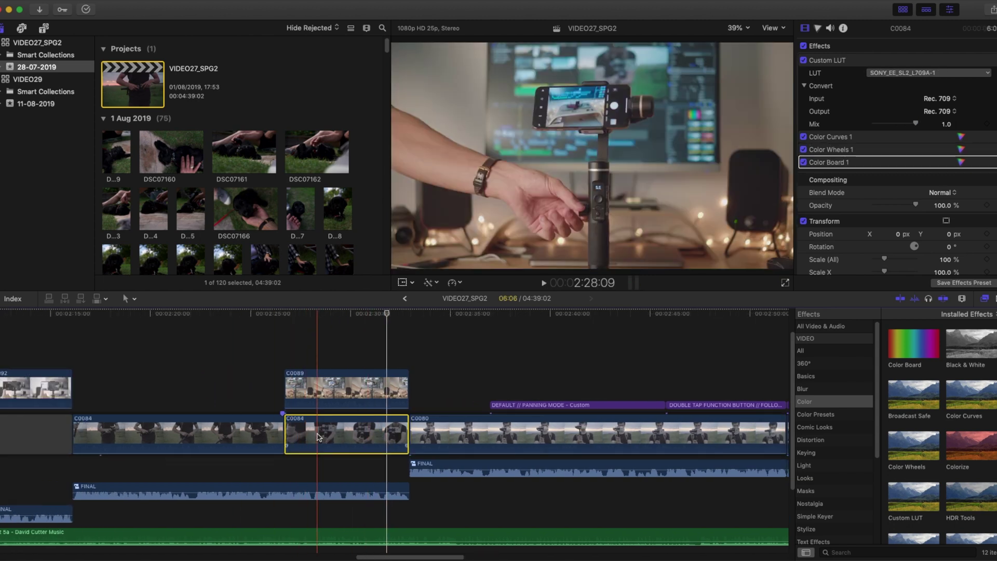
{"action": "key", "text": "shift+BackSpace"}
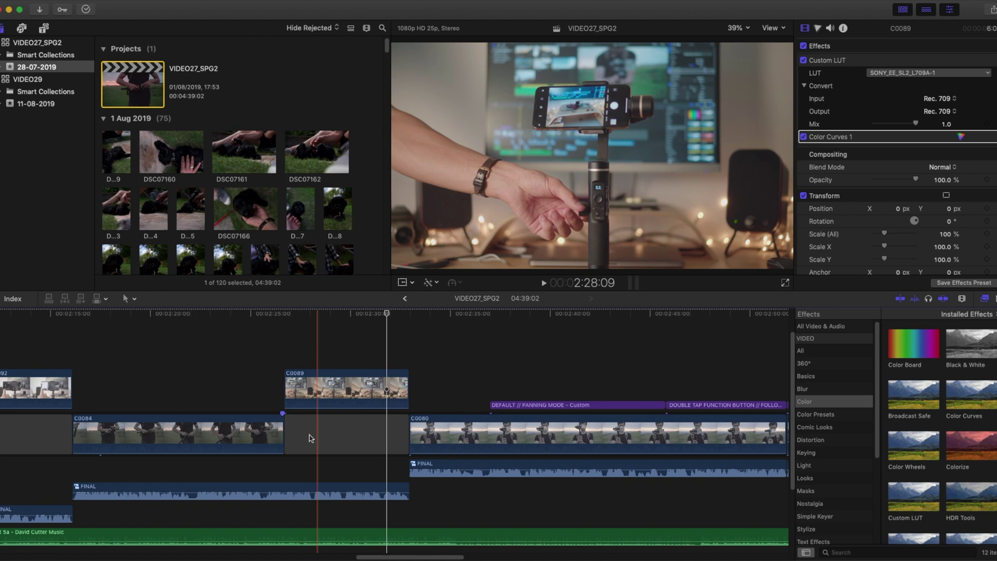
{"action": "left_click", "coordinate": [307, 436]}
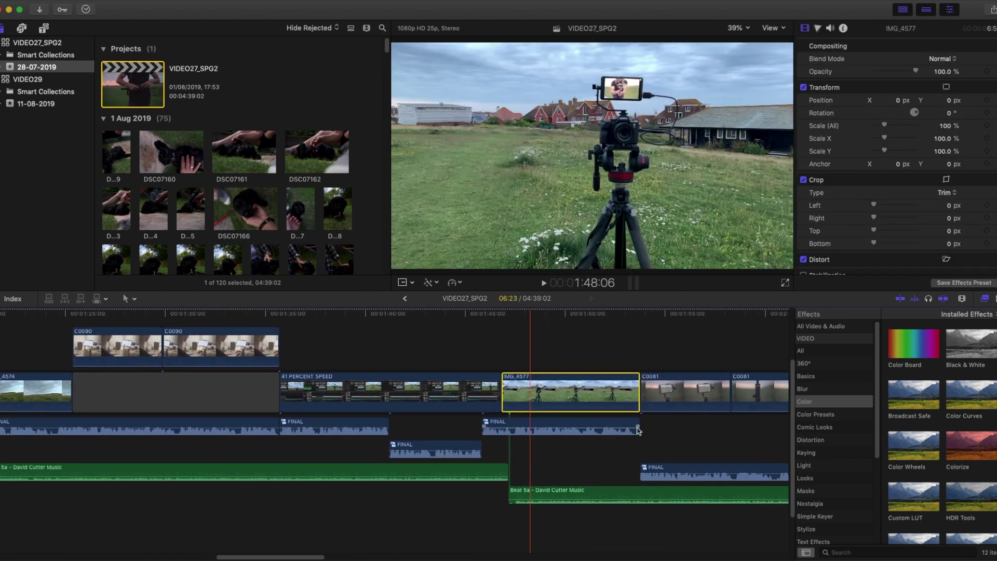
Scroll the timeline right toward clip IMG_4577.
{"action": "scroll", "coordinate": [638, 430], "scroll_direction": "right", "scroll_amount": 5}
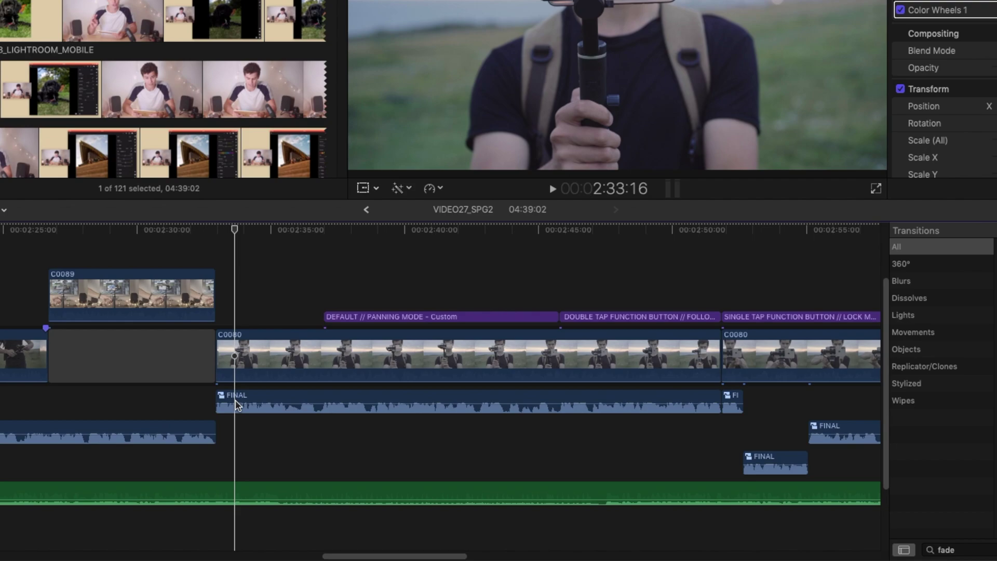
Adjust the FINAL clip's volume line, adding a keyframe and raising it to 2 dB.
{"action": "mouse_move", "coordinate": [238, 403]}
{"action": "left_mouse_down"}
{"action": "mouse_move", "coordinate": [265, 408]}
{"action": "mouse_move", "coordinate": [256, 407]}
{"action": "left_mouse_up"}
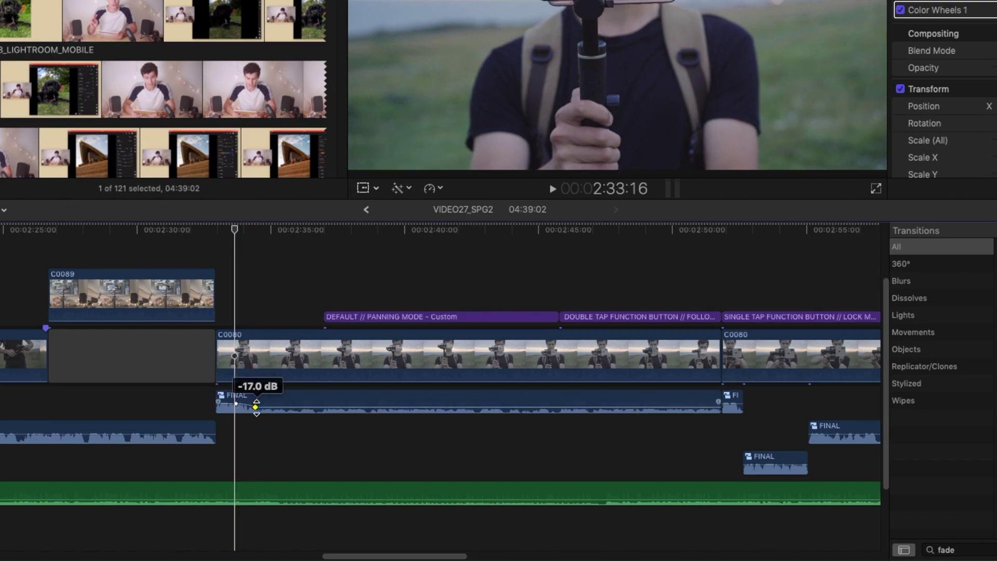
{"action": "left_click", "coordinate": [309, 407], "text": "alt"}
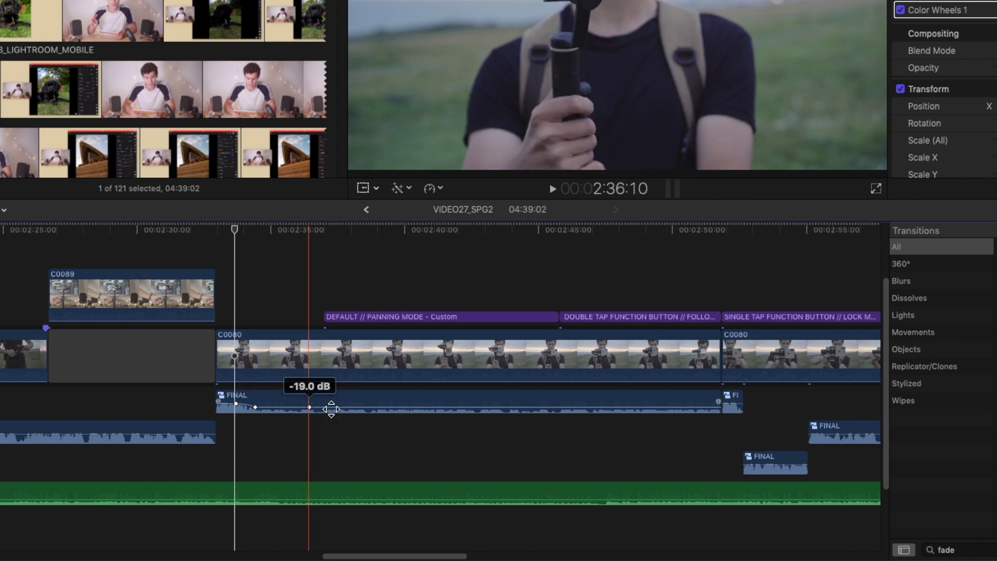
{"action": "left_click_drag", "start_coordinate": [330, 408], "coordinate": [329, 410]}
{"action": "left_click", "coordinate": [270, 364]}
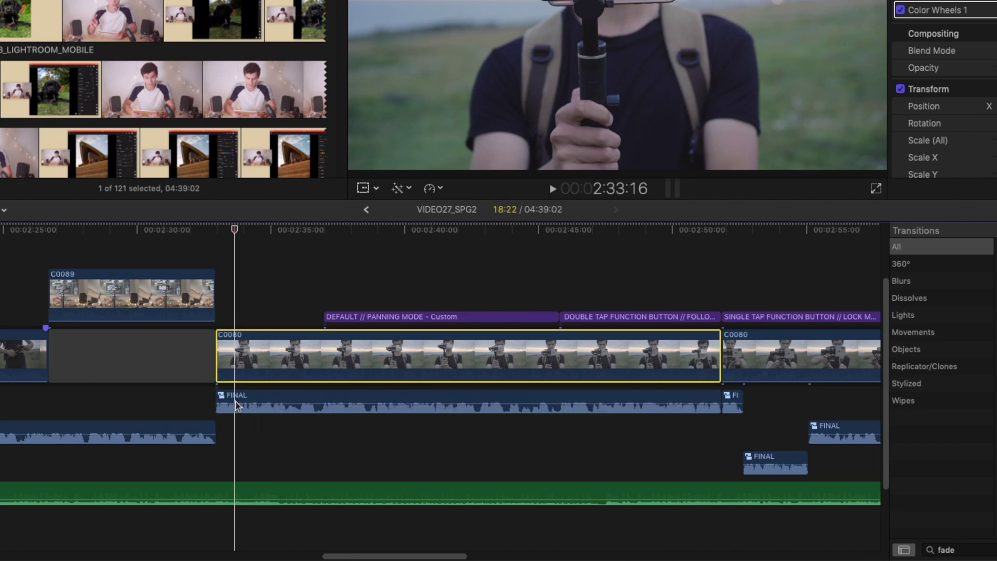
Range-select near FINAL's start to dip it to -28.0 dB, then nudge the volume keyframes.
{"action": "left_click_drag", "start_coordinate": [236, 405], "coordinate": [396, 405]}
{"action": "left_click", "coordinate": [369, 429]}
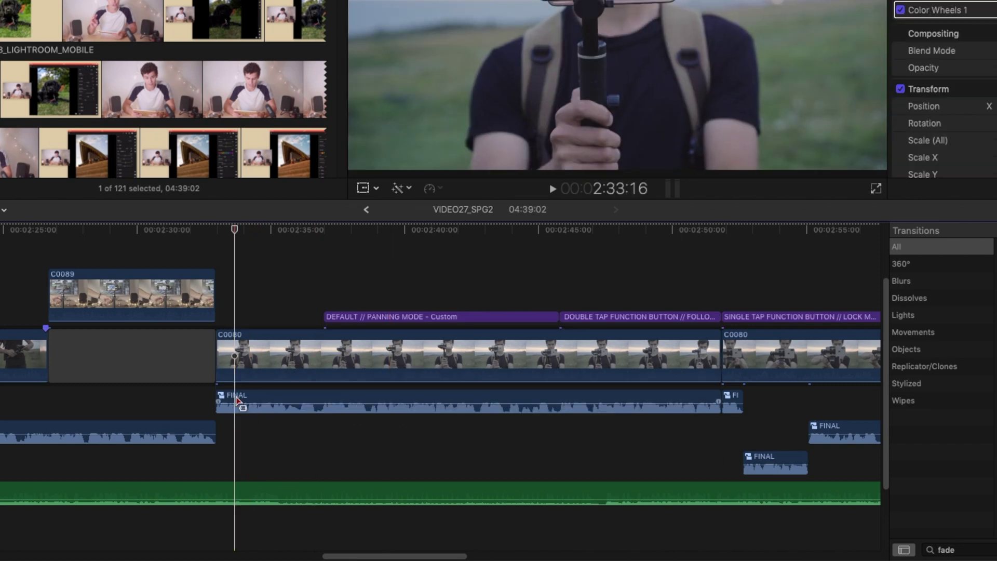
{"action": "left_click_drag", "start_coordinate": [238, 400], "coordinate": [311, 409]}
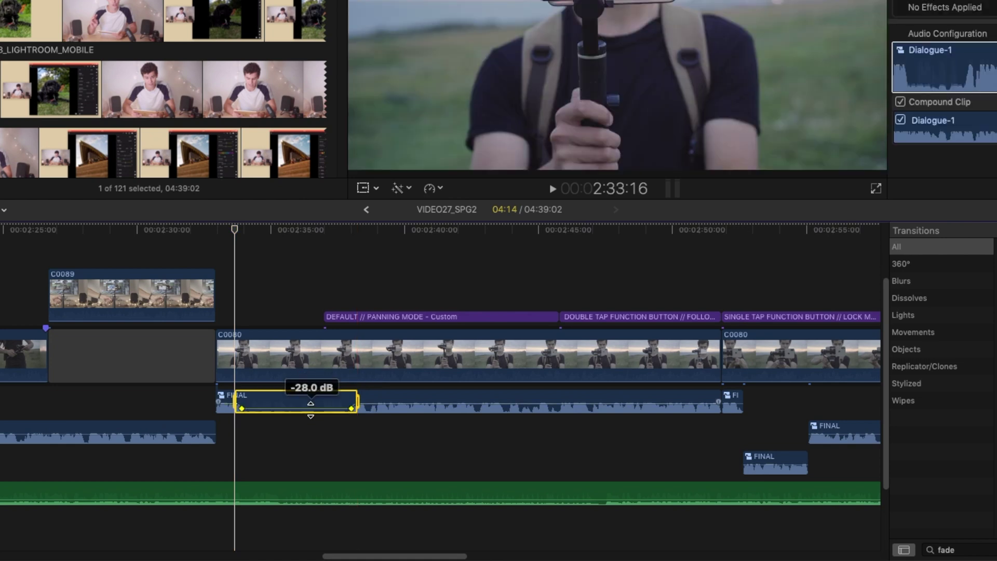
{"action": "left_click", "coordinate": [351, 410]}
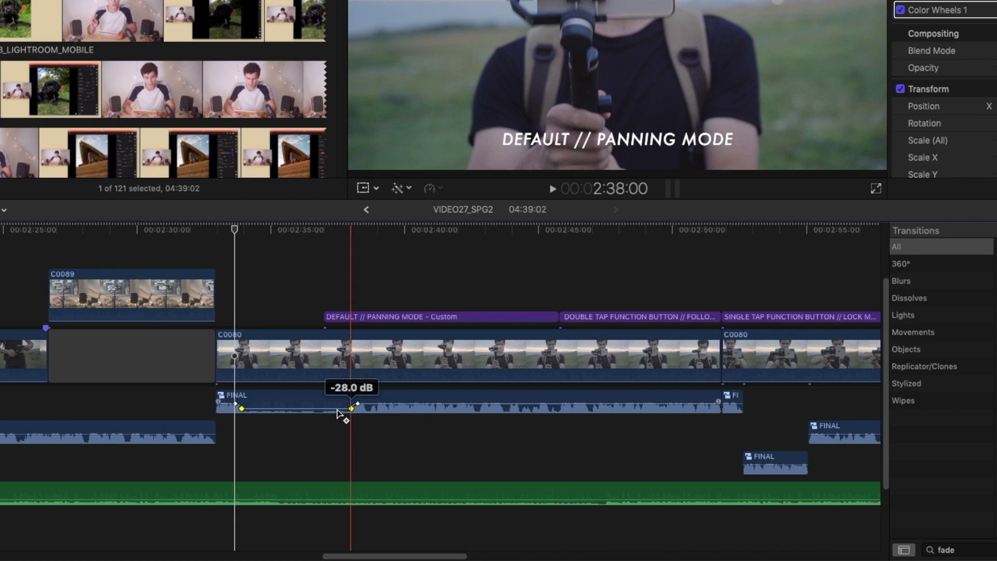
{"action": "left_click_drag", "start_coordinate": [242, 410], "coordinate": [250, 411]}
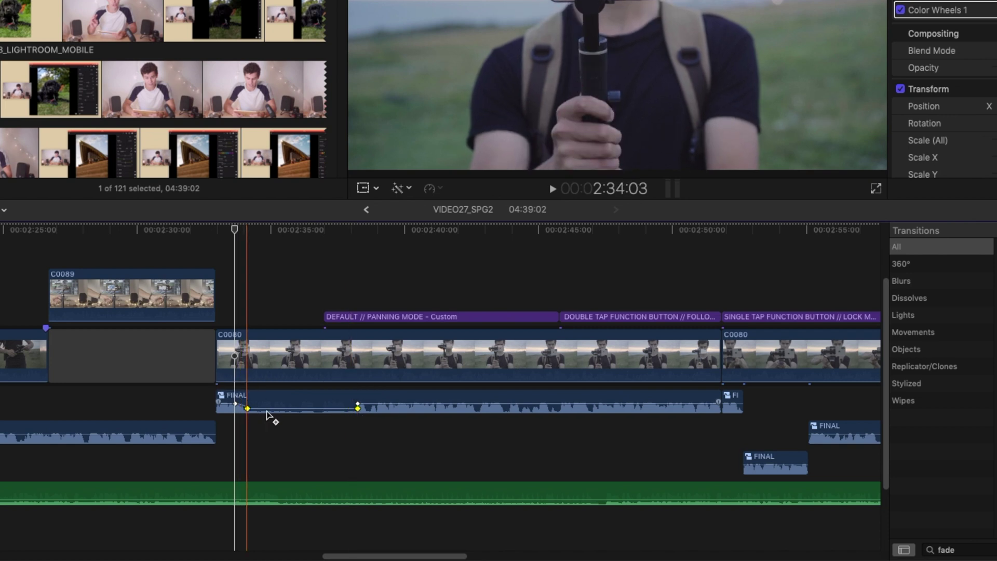
{"action": "left_click", "coordinate": [358, 408]}
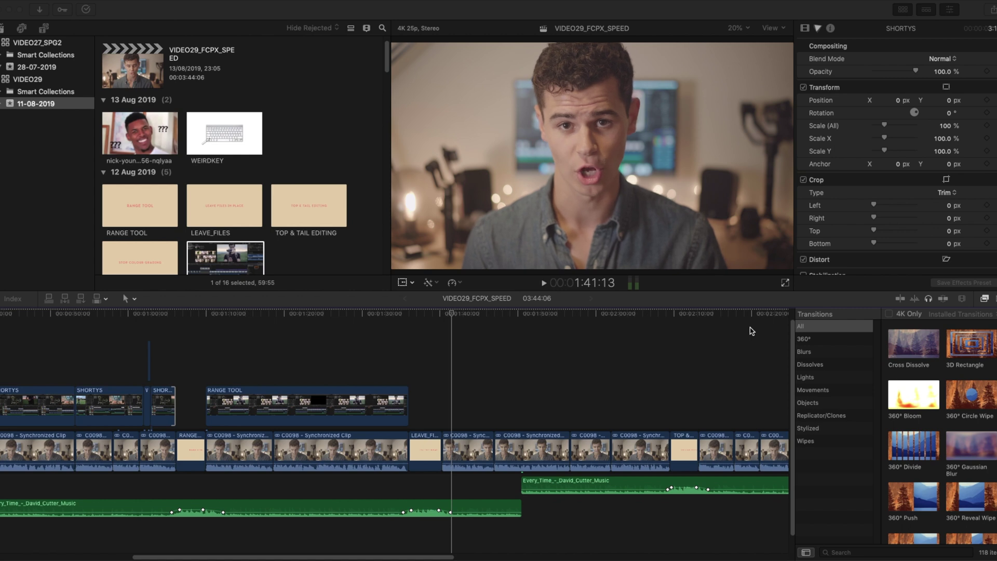
Open Final Cut Pro Preferences and view the Import settings.
{"action": "left_click", "coordinate": [54, 1]}
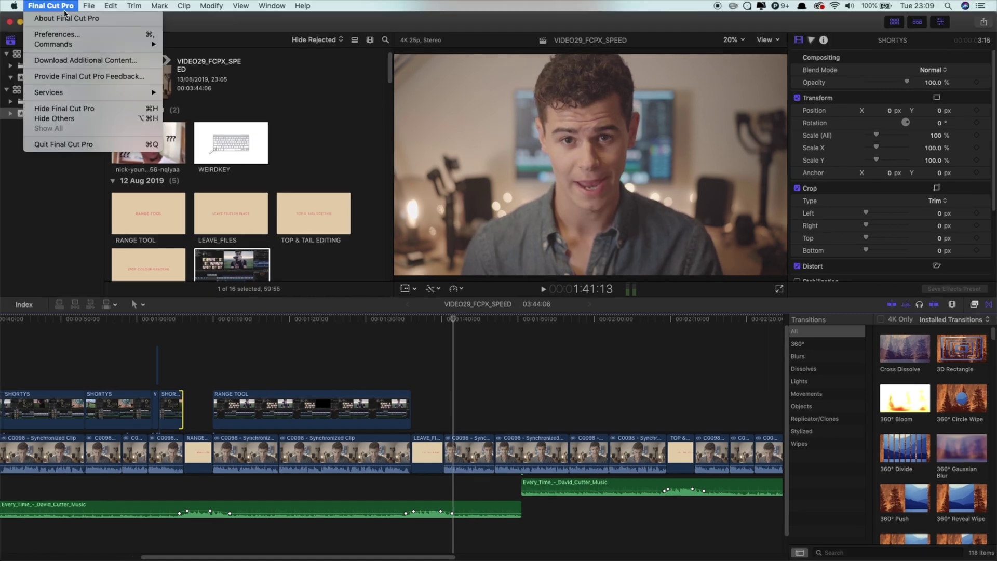
{"action": "left_click", "coordinate": [57, 34]}
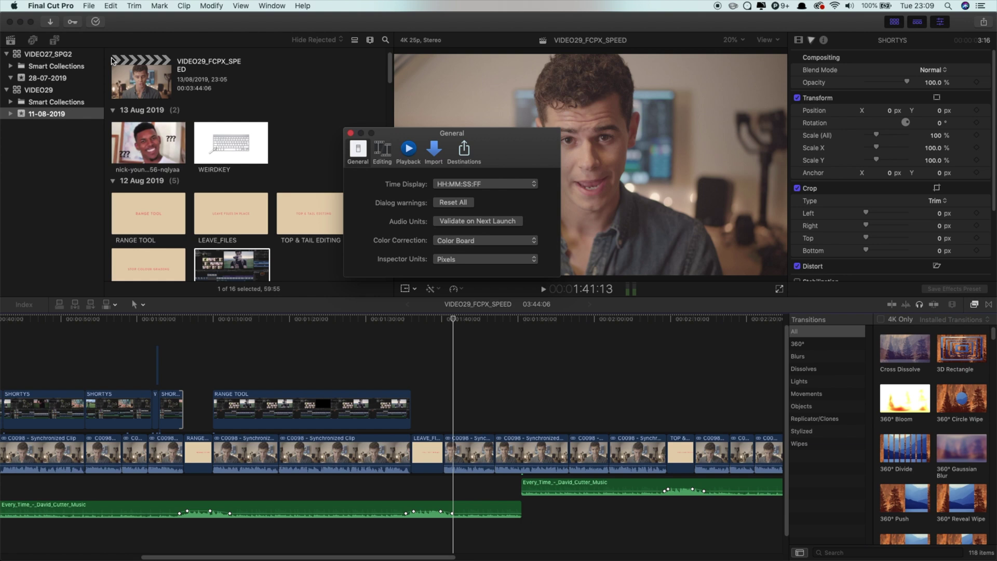
{"action": "left_click", "coordinate": [434, 153]}
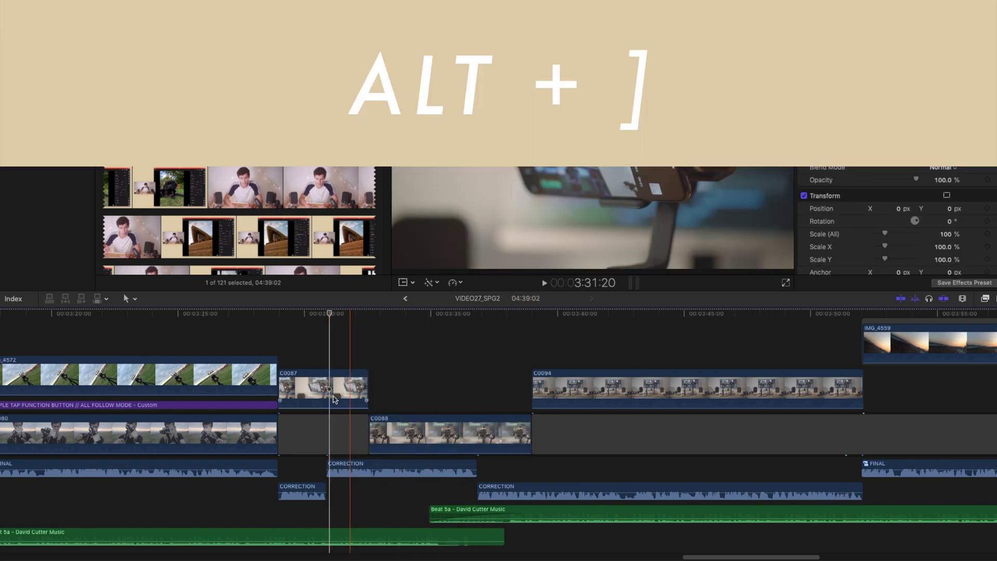
Trim C0087 to end at the playhead, then trim and restore C0088's start.
{"action": "key", "text": "alt+]"}
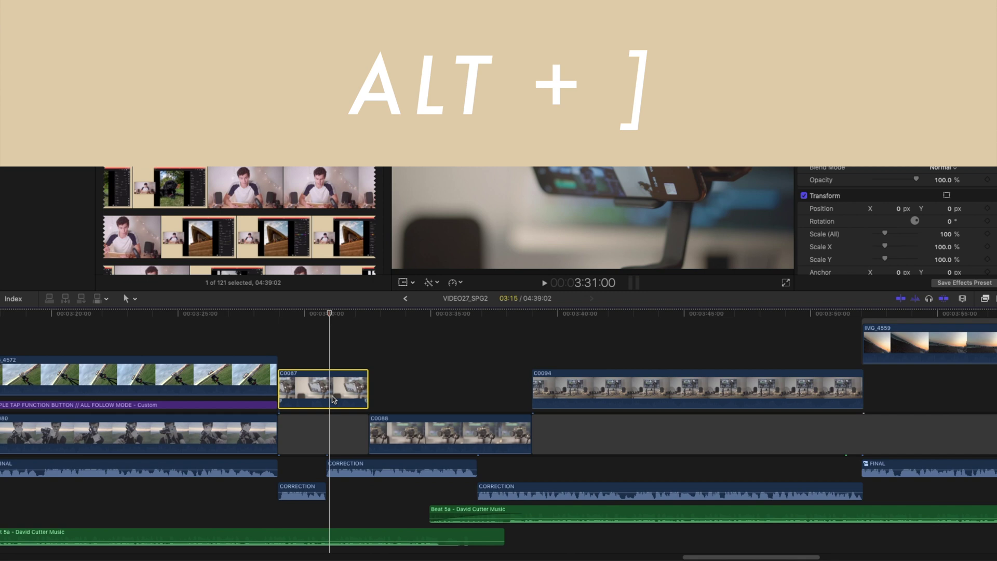
{"action": "key", "text": "alt+]"}
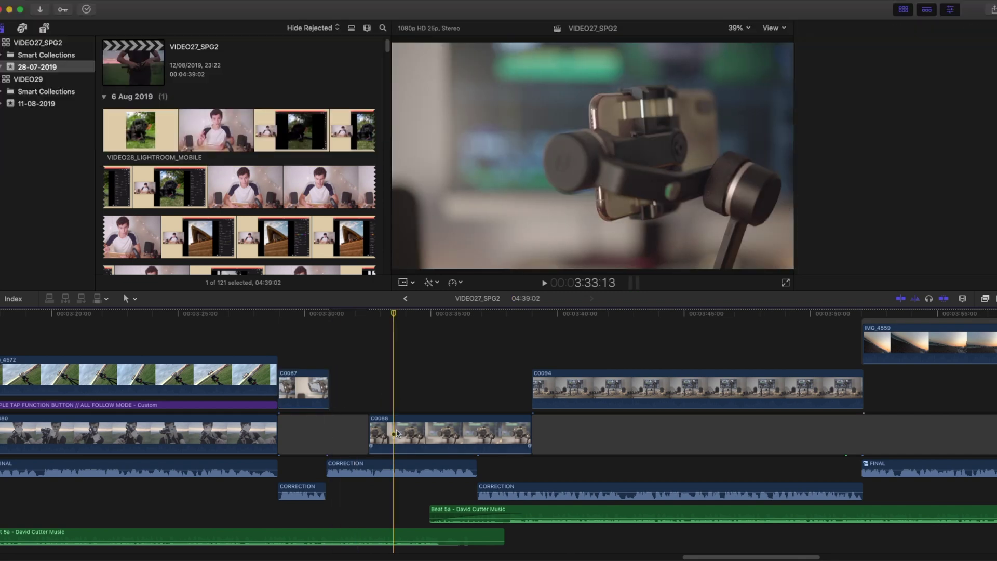
{"action": "left_click", "coordinate": [397, 433]}
{"action": "key", "text": "alt+["}
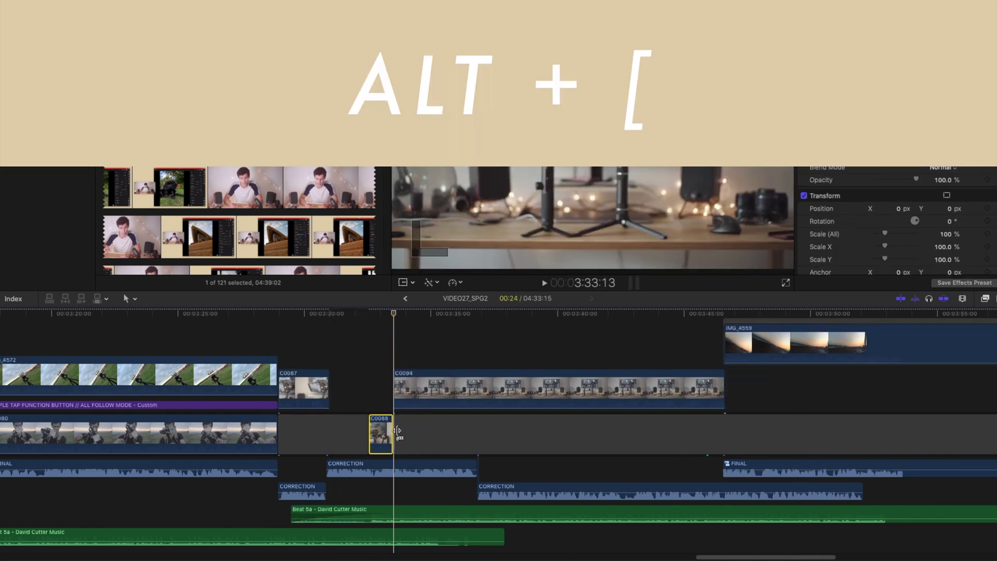
{"action": "left_click_drag", "start_coordinate": [397, 434], "coordinate": [530, 433]}
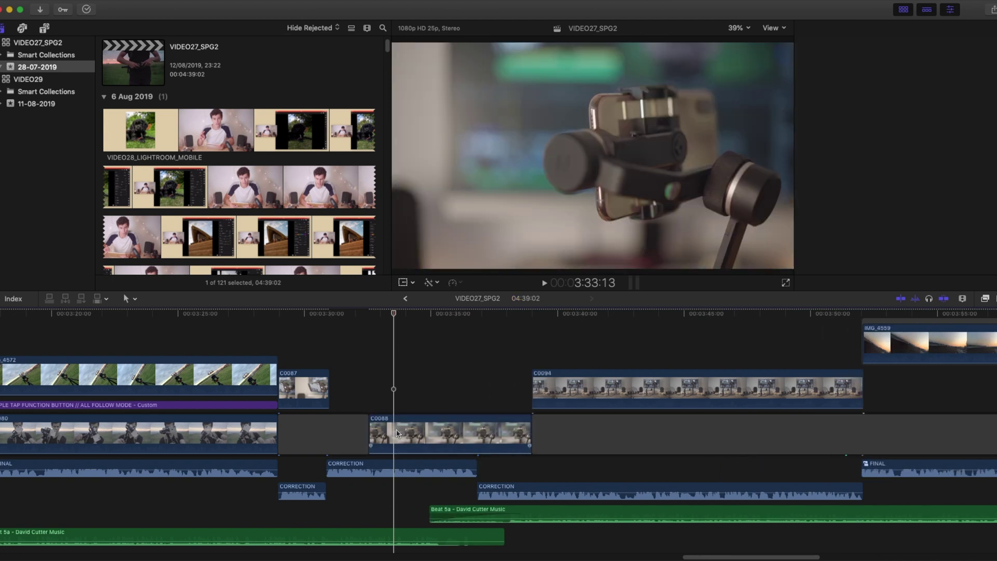
Trim C0094's start to the playhead, undoing an accidental end trim first.
{"action": "left_click", "coordinate": [599, 388]}
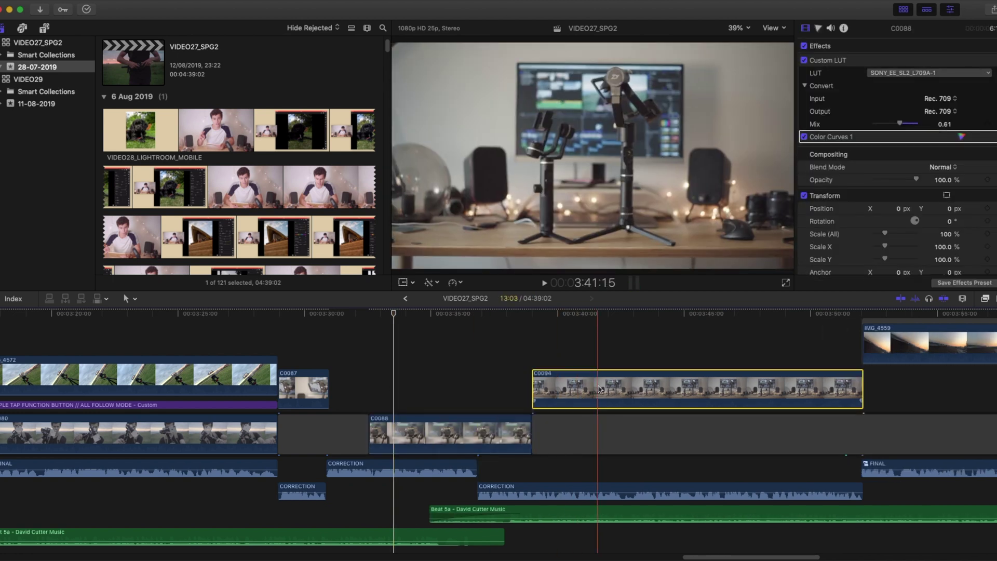
{"action": "key", "text": "alt+]"}
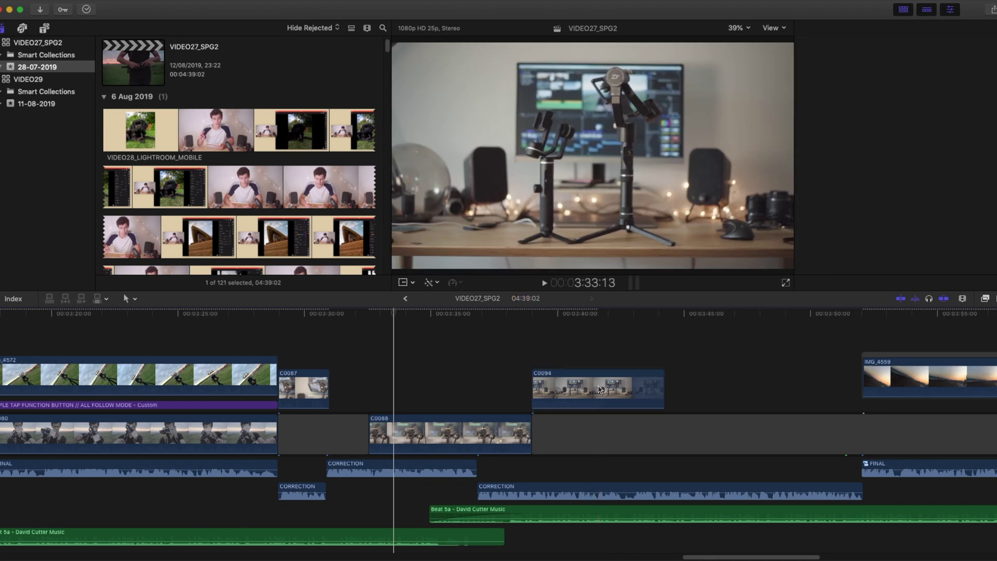
{"action": "key", "text": "super+z"}
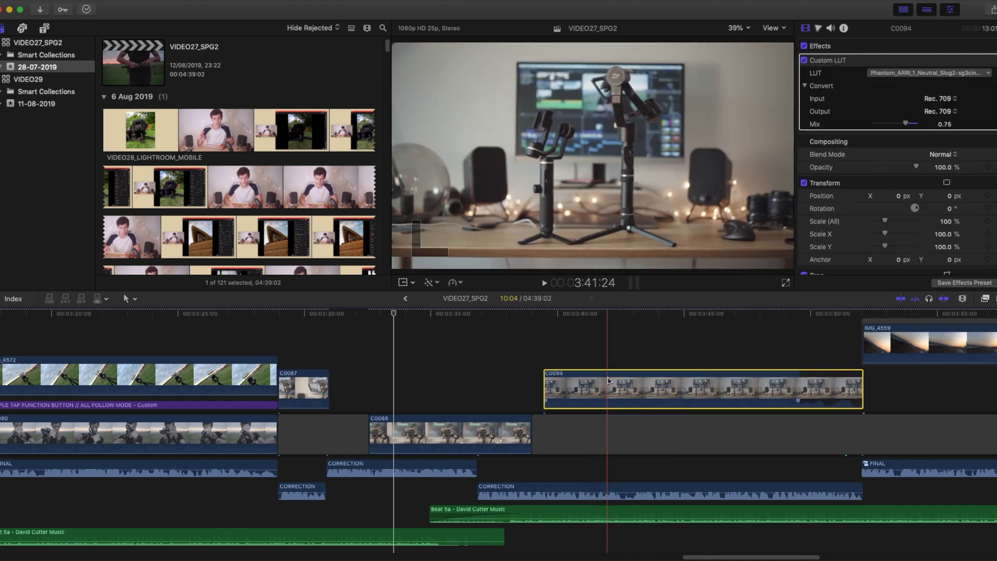
{"action": "key", "text": "alt+["}
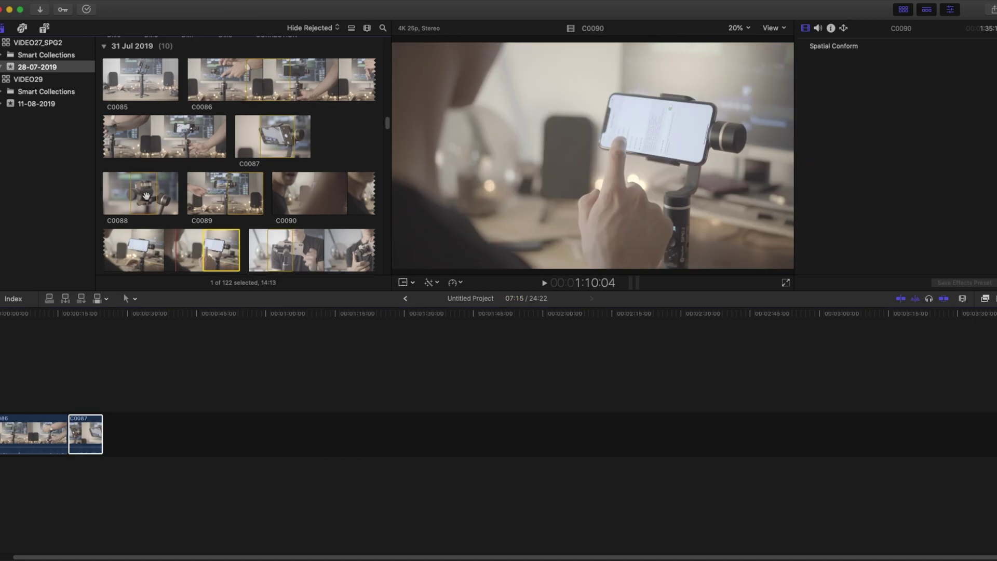
Append C0087, C0088 and C0089 from the browser after C0086 in the timeline.
{"action": "left_click_drag", "start_coordinate": [141, 203], "coordinate": [146, 426]}
{"action": "left_click_drag", "start_coordinate": [224, 202], "coordinate": [244, 426]}
{"action": "left_click_drag", "start_coordinate": [310, 203], "coordinate": [278, 422]}
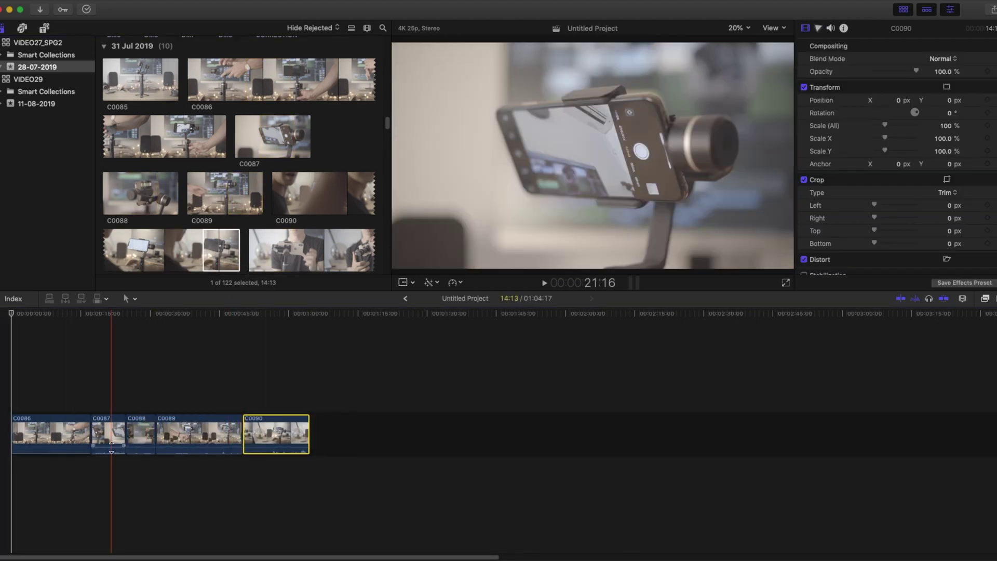
Add a Color Wheels correction to C0086, then select C0088.
{"action": "left_click", "coordinate": [54, 433]}
{"action": "key", "text": "super+6"}
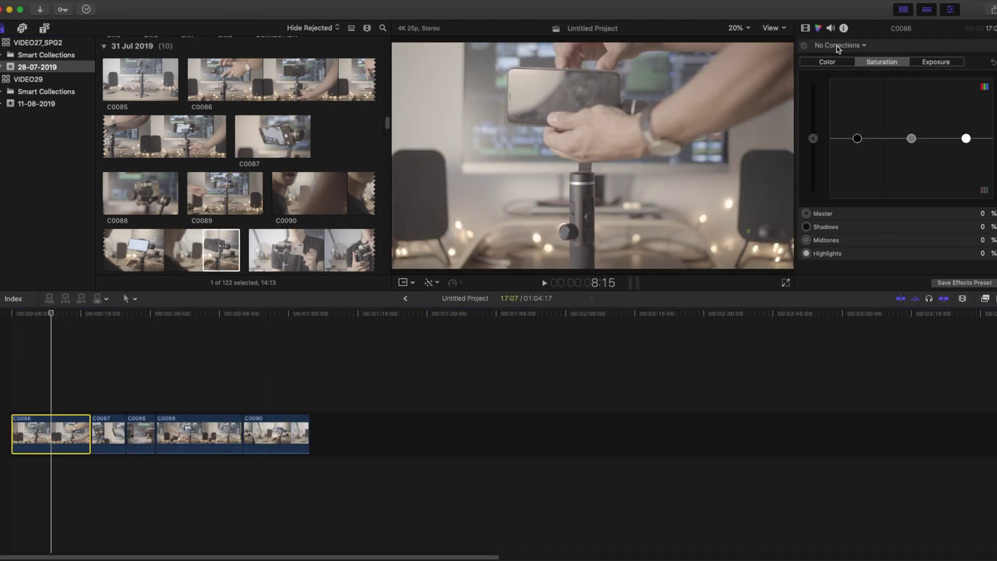
{"action": "left_click", "coordinate": [840, 45]}
{"action": "left_click", "coordinate": [846, 68]}
{"action": "left_click", "coordinate": [141, 434]}
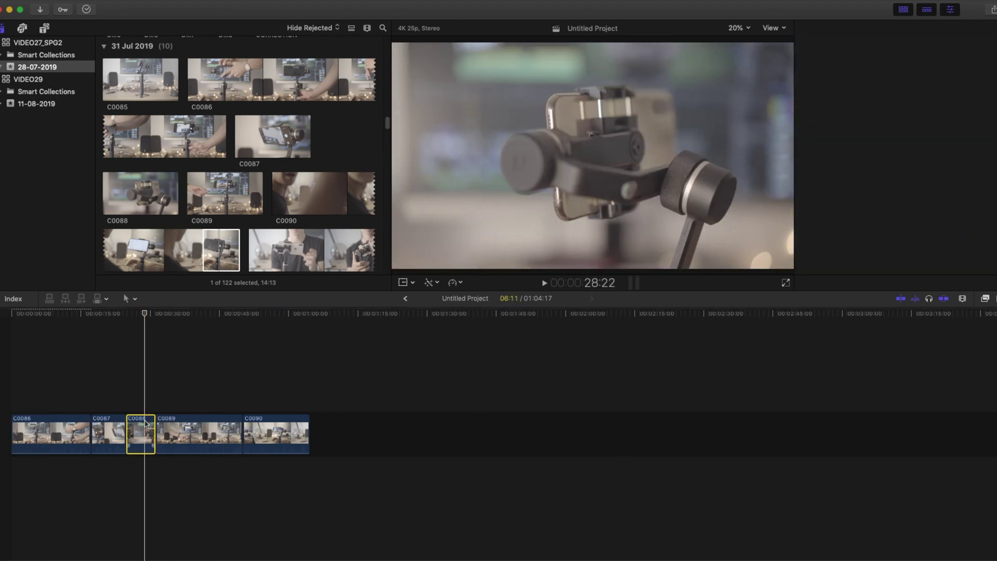